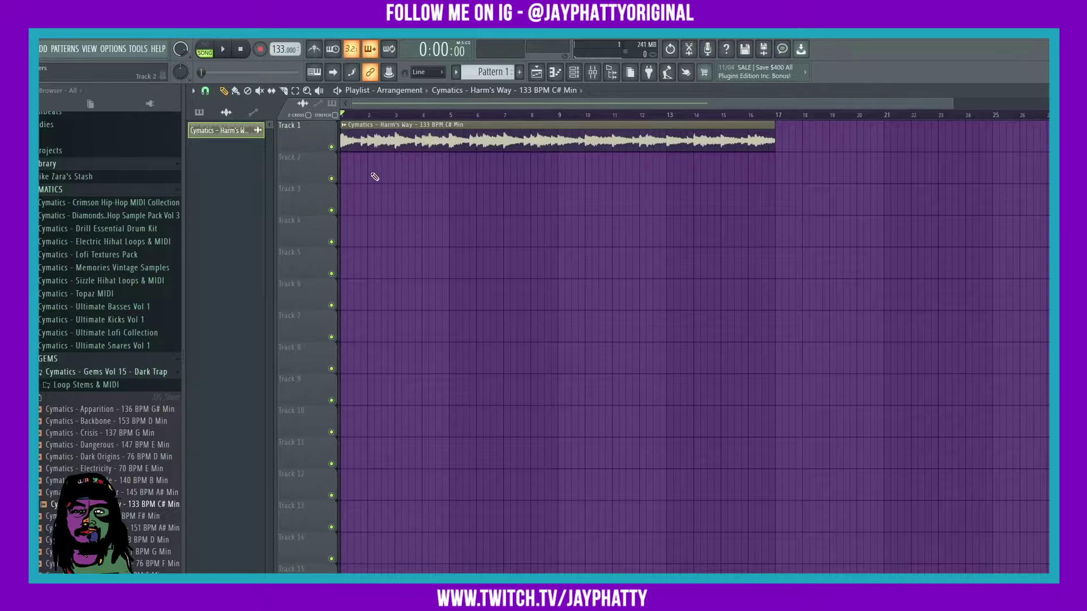
Step: Check the estimated tempo of the Harm's Way clip with tempo detection and close the dialog without applying a tempo
{"action": "left_click", "coordinate": [343, 124]}
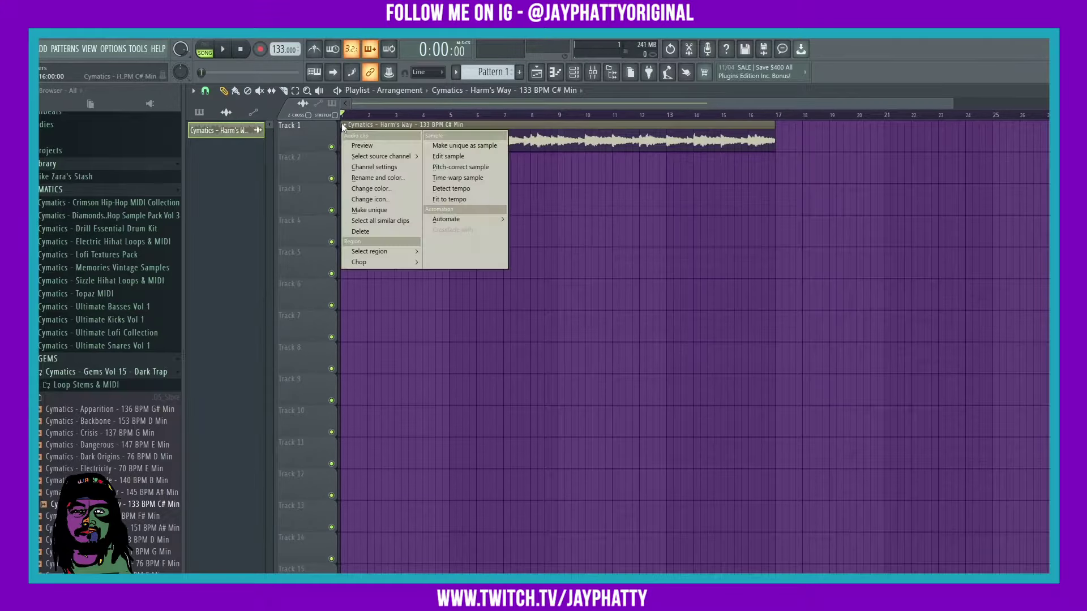
{"action": "left_click", "coordinate": [448, 189]}
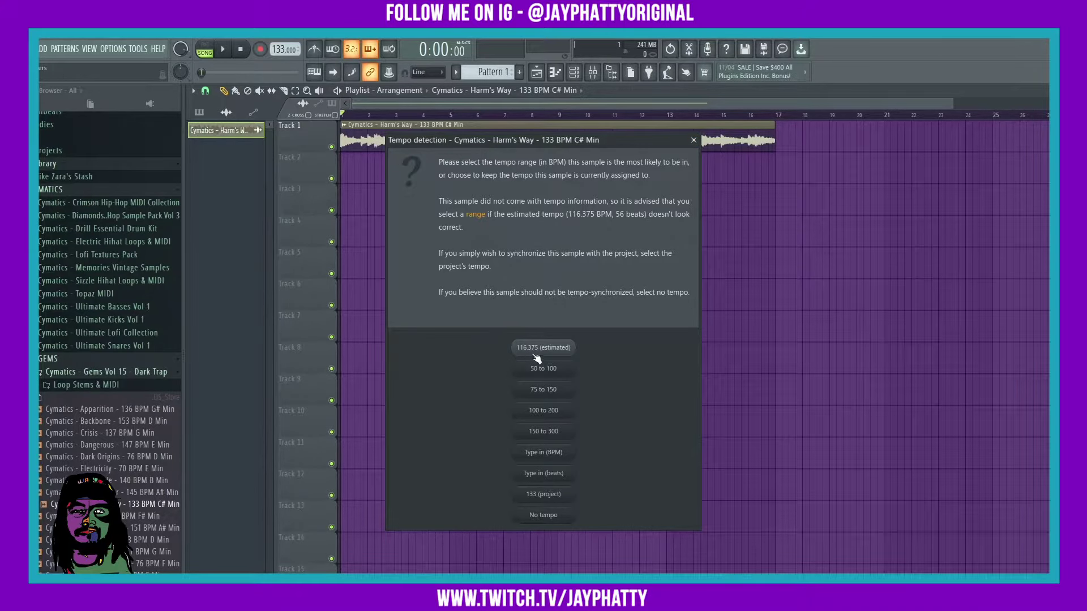
{"action": "left_click", "coordinate": [693, 140]}
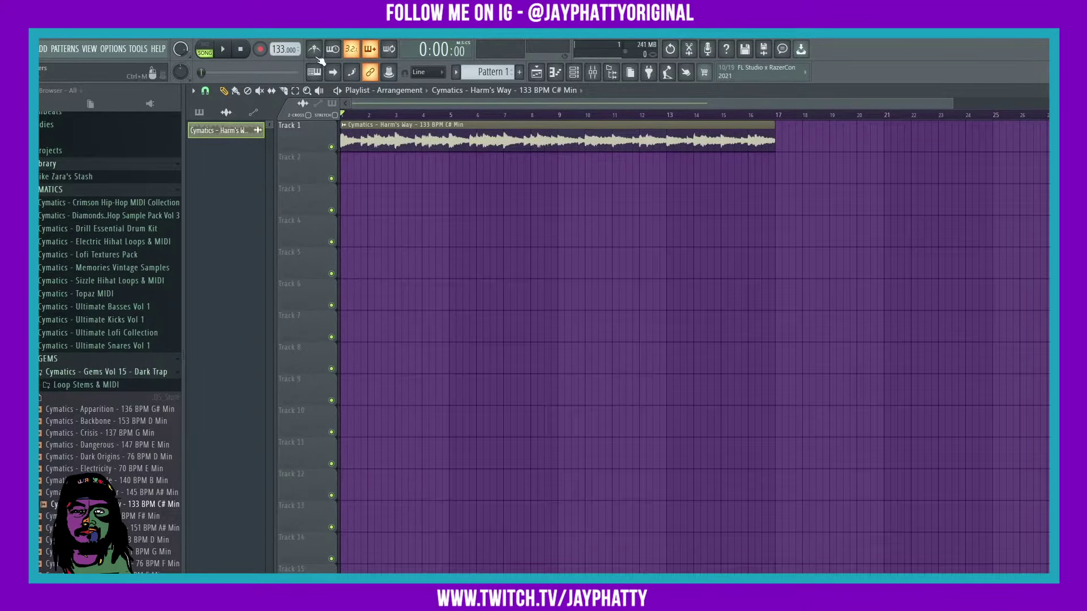
Step: Mute Track 1 and tap in a project tempo of 67 BPM with the Tempo tapper
{"action": "left_click", "coordinate": [331, 147]}
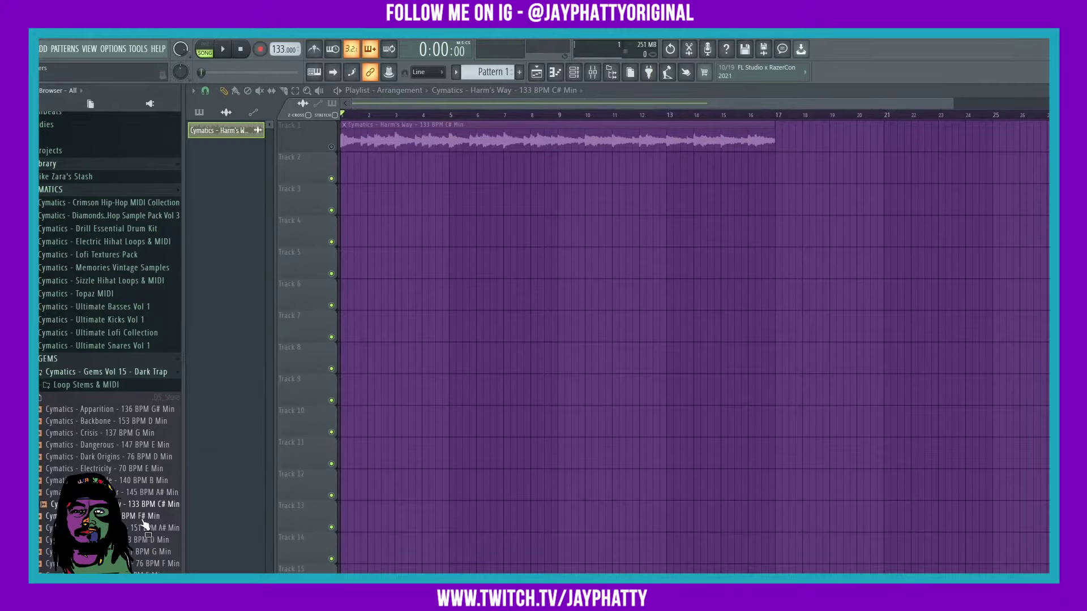
{"action": "right_click", "coordinate": [278, 50]}
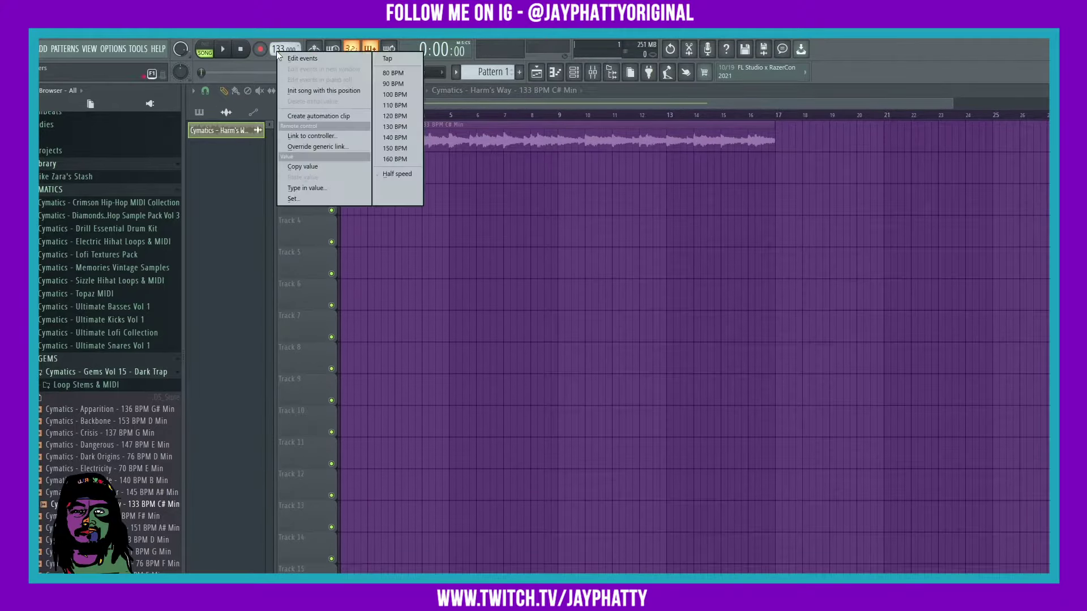
{"action": "left_click", "coordinate": [238, 174]}
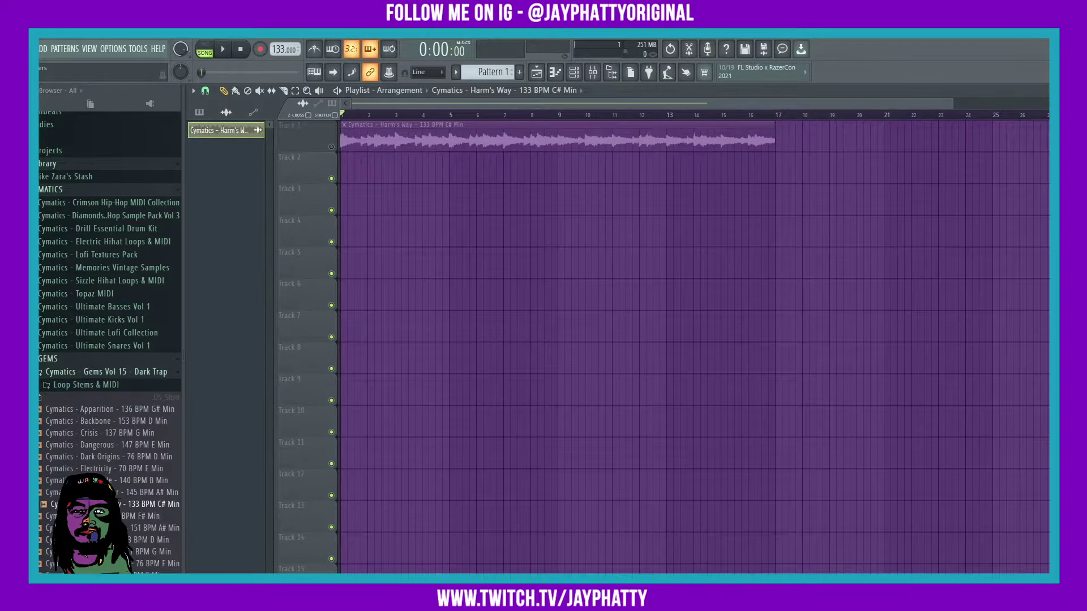
{"action": "right_click", "coordinate": [278, 51]}
{"action": "left_click", "coordinate": [389, 67]}
{"action": "left_click", "coordinate": [570, 245]}
{"action": "left_click", "coordinate": [570, 245]}
{"action": "left_click", "coordinate": [570, 244]}
{"action": "left_click", "coordinate": [570, 244]}
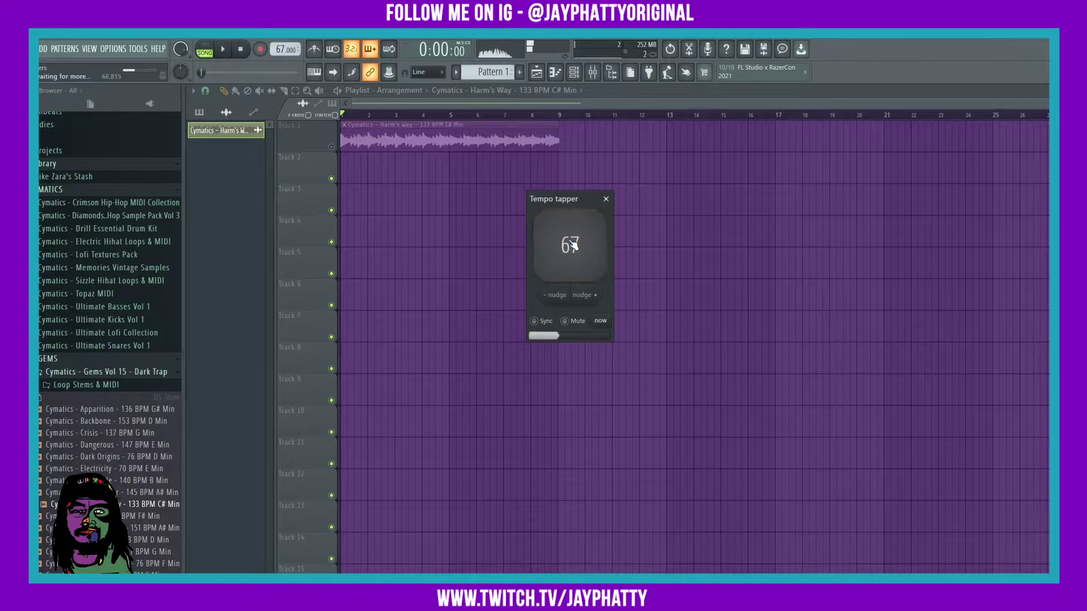
{"action": "left_click", "coordinate": [570, 245]}
{"action": "left_click", "coordinate": [570, 245]}
{"action": "left_click", "coordinate": [570, 244]}
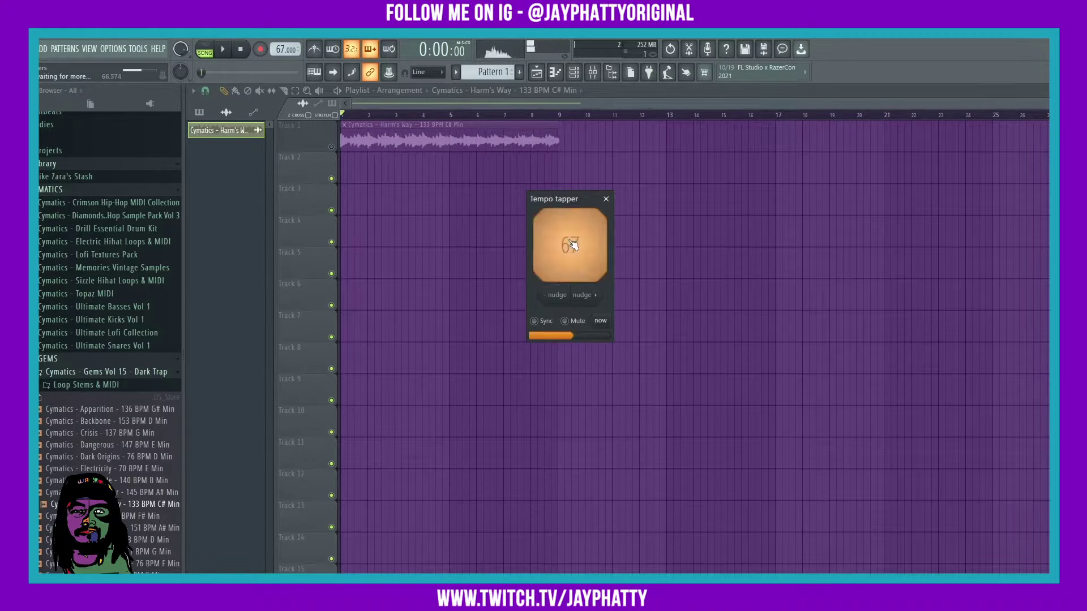
{"action": "left_click", "coordinate": [570, 244]}
{"action": "left_click", "coordinate": [570, 245]}
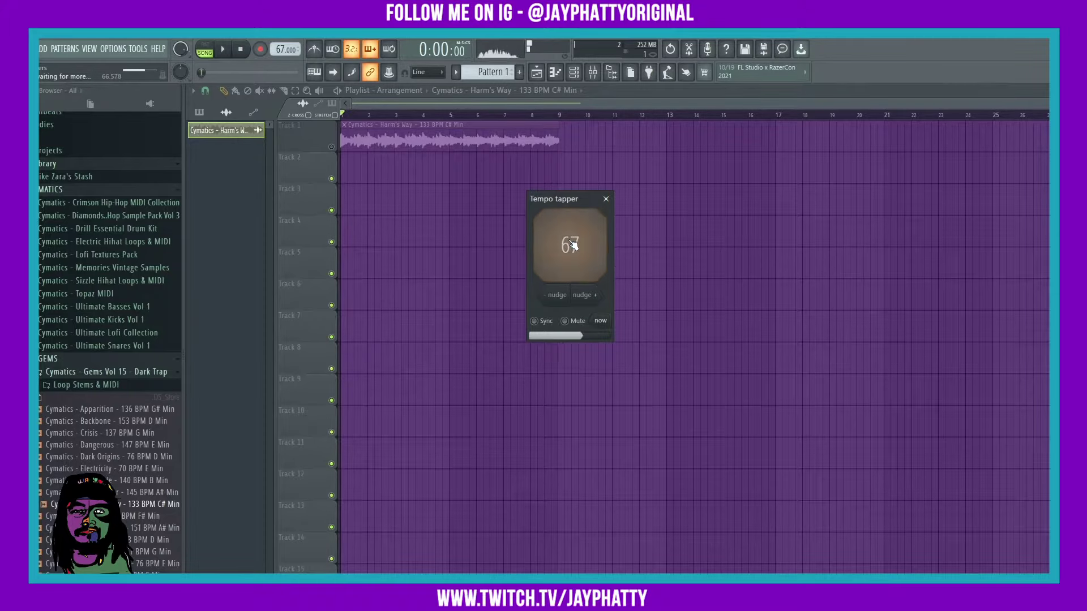
{"action": "left_click", "coordinate": [570, 244]}
Step: Start and stop playback briefly, and examine where the end of the Harm's Way clip falls on the bar grid
{"action": "key", "text": "space"}
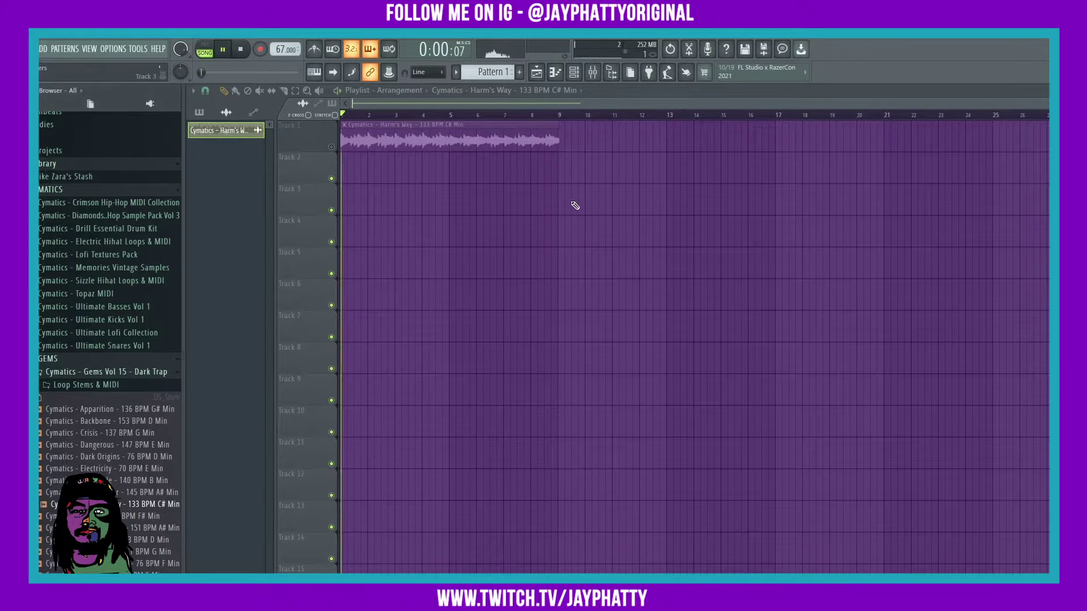
{"action": "key", "text": "space"}
{"action": "scroll", "coordinate": [575, 205], "scroll_direction": "up", "scroll_amount": 8}
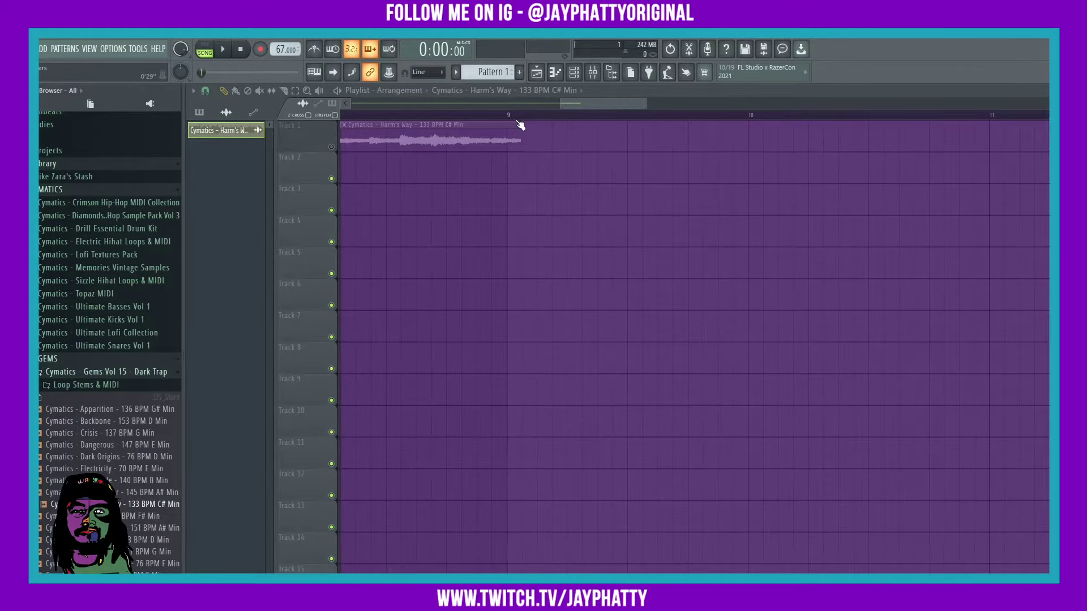
{"action": "scroll", "coordinate": [519, 125], "scroll_direction": "up", "scroll_amount": 1}
{"action": "scroll", "coordinate": [519, 124], "scroll_direction": "down", "scroll_amount": 5}
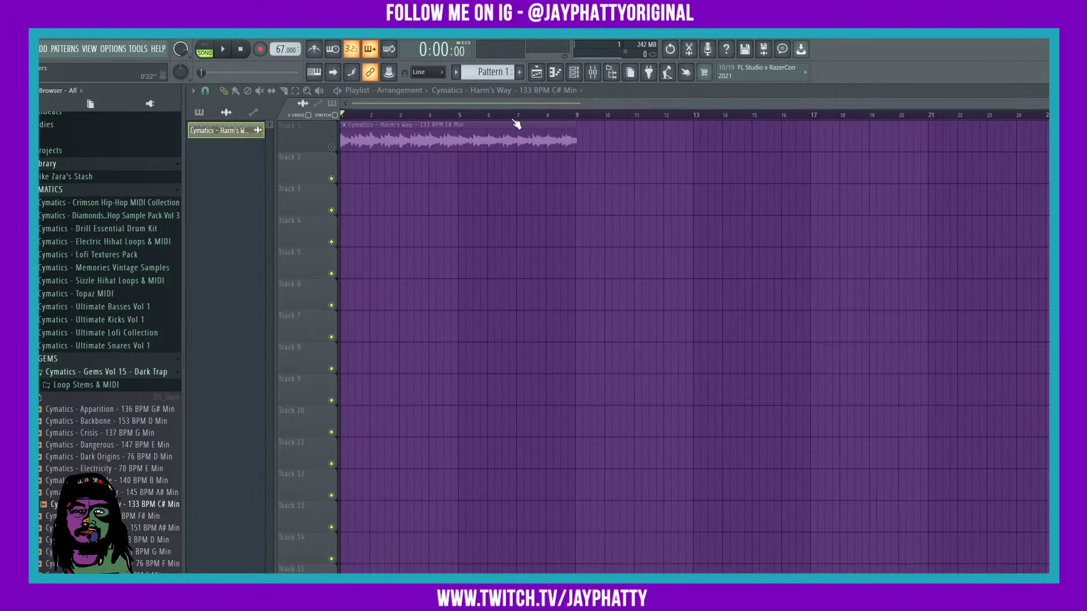
{"action": "scroll", "coordinate": [516, 124], "scroll_direction": "up", "scroll_amount": 2}
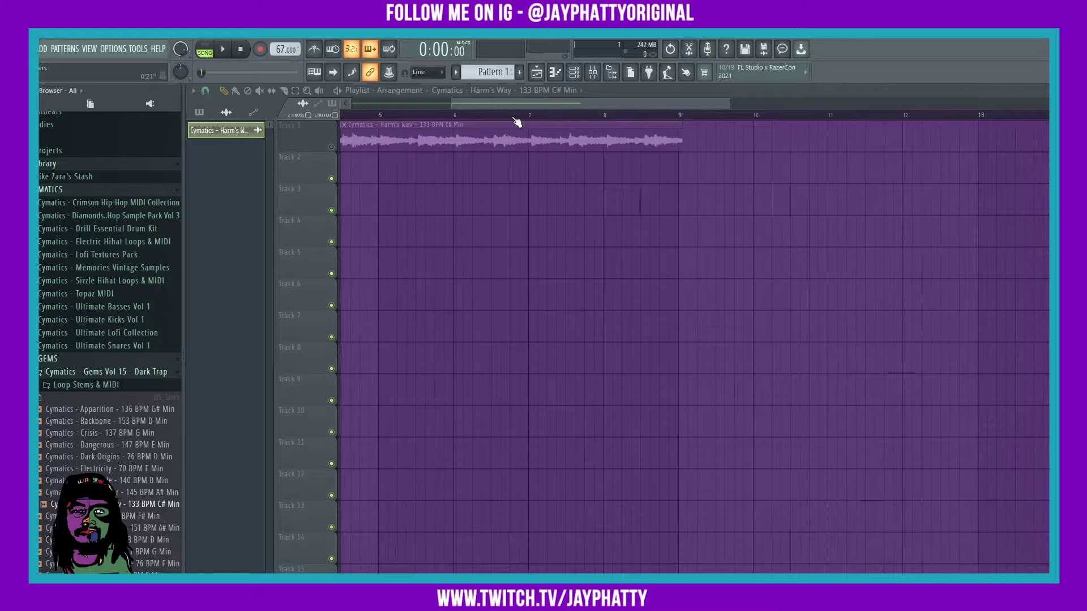
Step: Raise the project tempo to 133 BPM, unmute Track 1, and raise the tempo further to 150 BPM
{"action": "mouse_move", "coordinate": [286, 49]}
{"action": "left_mouse_down"}
{"action": "mouse_move", "coordinate": [286, 28]}
{"action": "mouse_move", "coordinate": [286, 37]}
{"action": "left_mouse_up"}
{"action": "scroll", "coordinate": [361, 118], "scroll_direction": "down", "scroll_amount": 5}
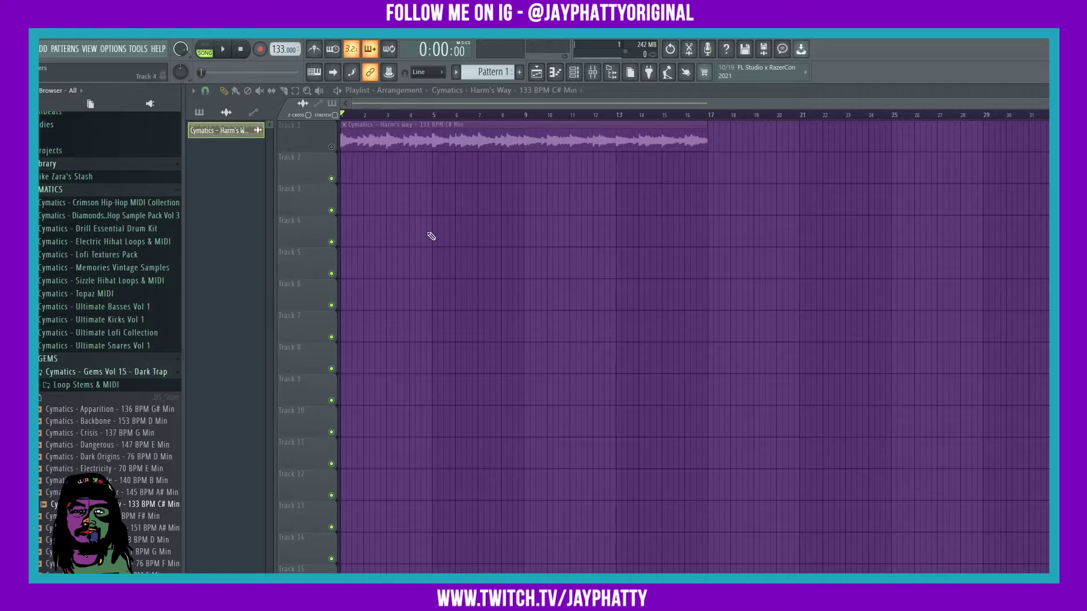
{"action": "left_click", "coordinate": [331, 147]}
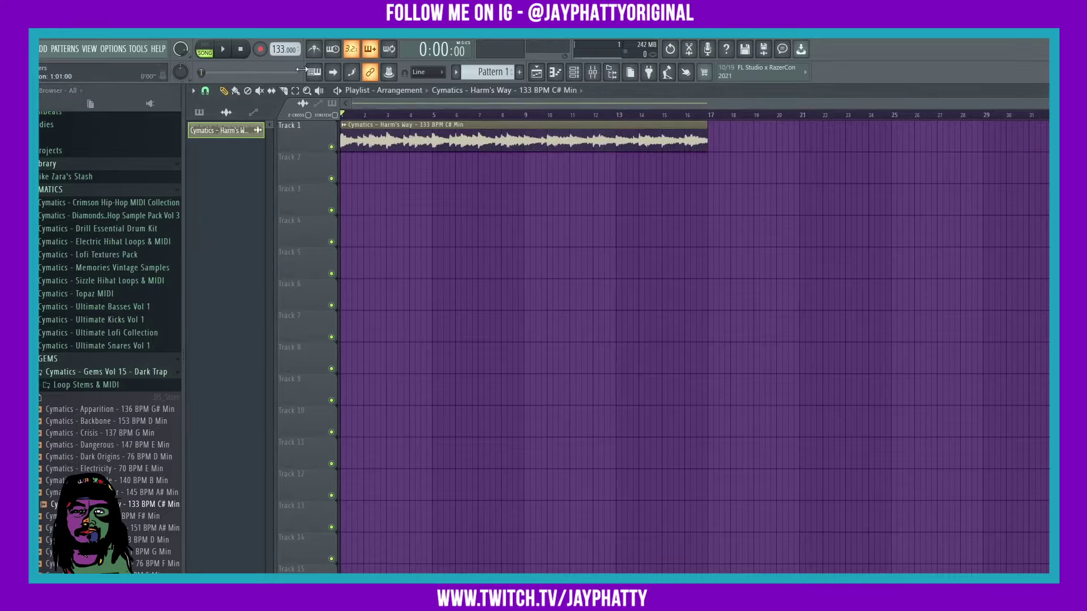
{"action": "mouse_move", "coordinate": [283, 49]}
{"action": "left_mouse_down"}
{"action": "mouse_move", "coordinate": [283, 31]}
{"action": "mouse_move", "coordinate": [283, 42]}
{"action": "left_mouse_up"}
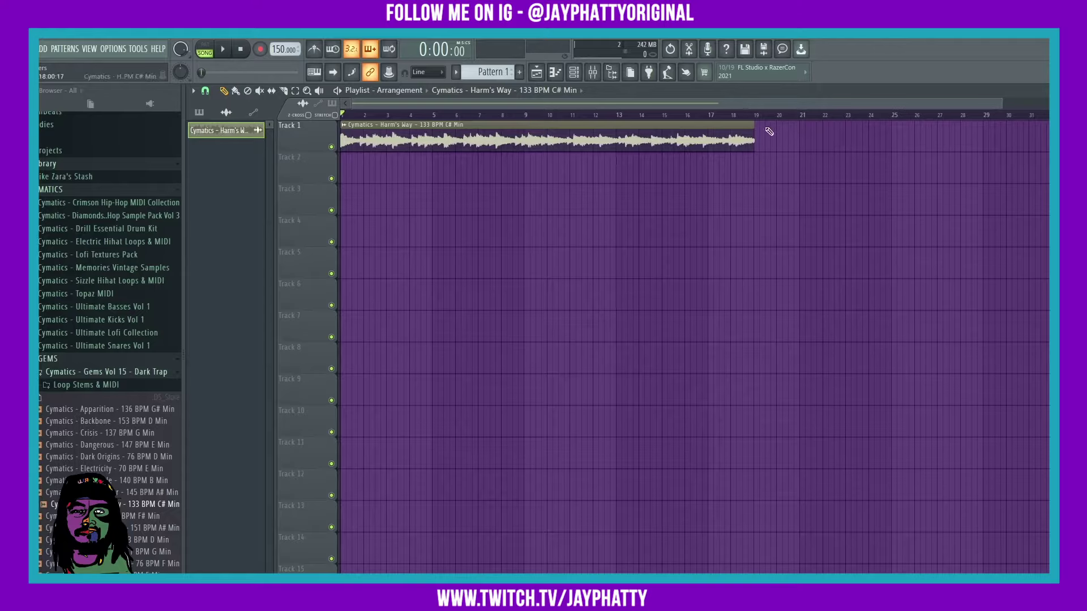
Step: In the clip's channel settings, set the time-stretching time to 16:00:00 and the mode to Stretch
{"action": "double_click", "coordinate": [470, 141]}
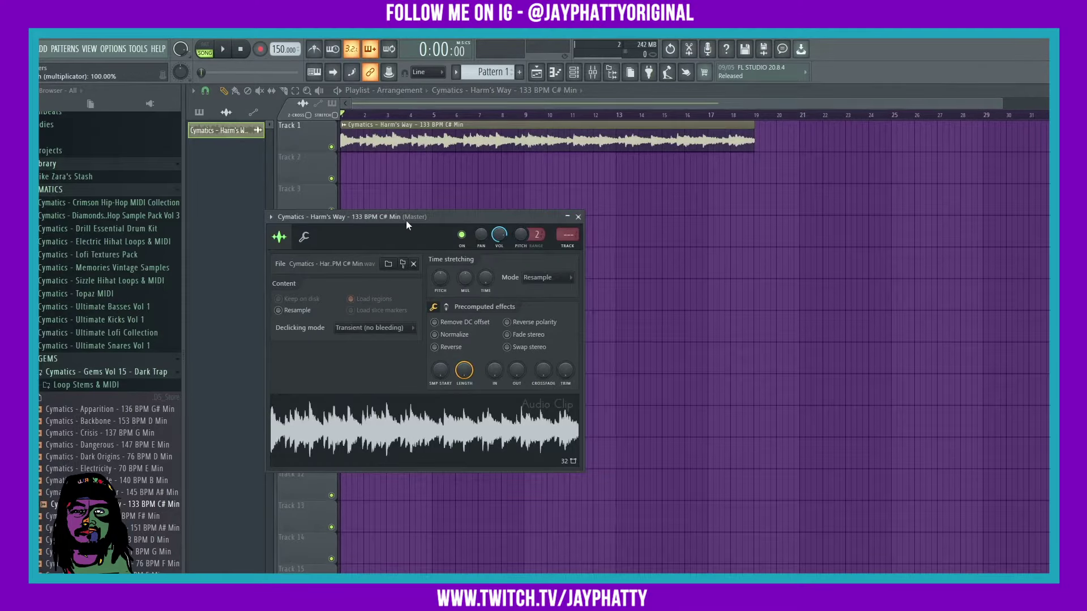
{"action": "left_click_drag", "start_coordinate": [406, 225], "coordinate": [439, 264]}
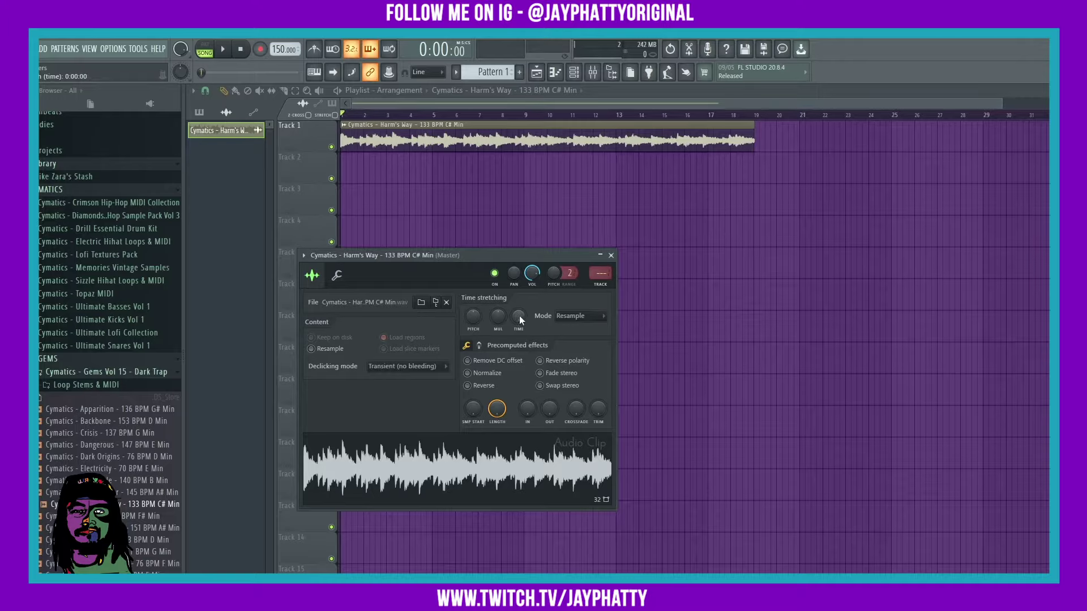
{"action": "left_click_drag", "start_coordinate": [518, 315], "coordinate": [518, 296]}
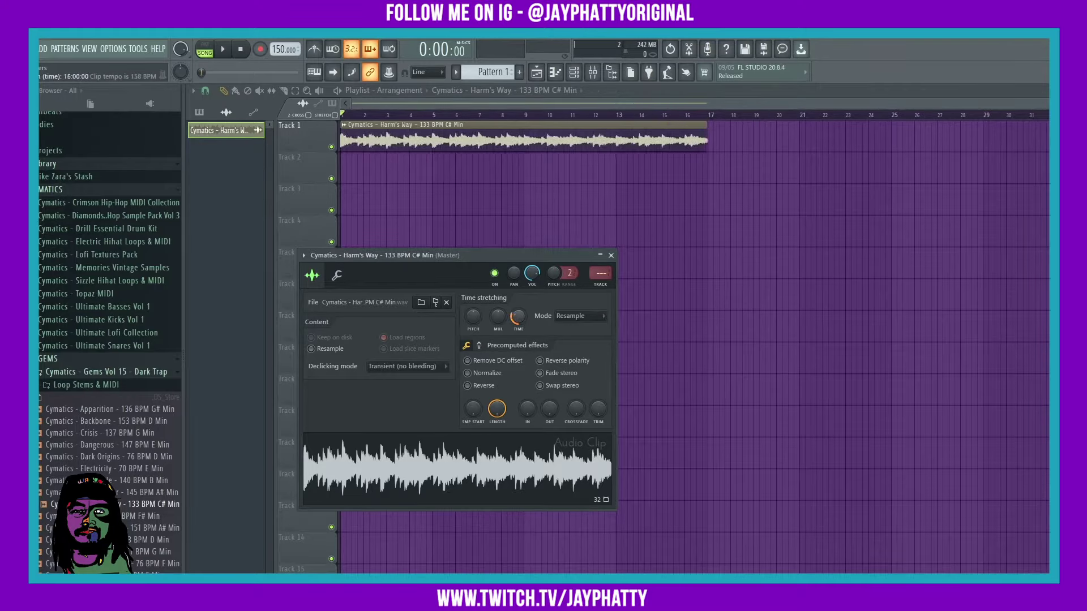
{"action": "left_click", "coordinate": [575, 322]}
{"action": "left_click", "coordinate": [565, 351]}
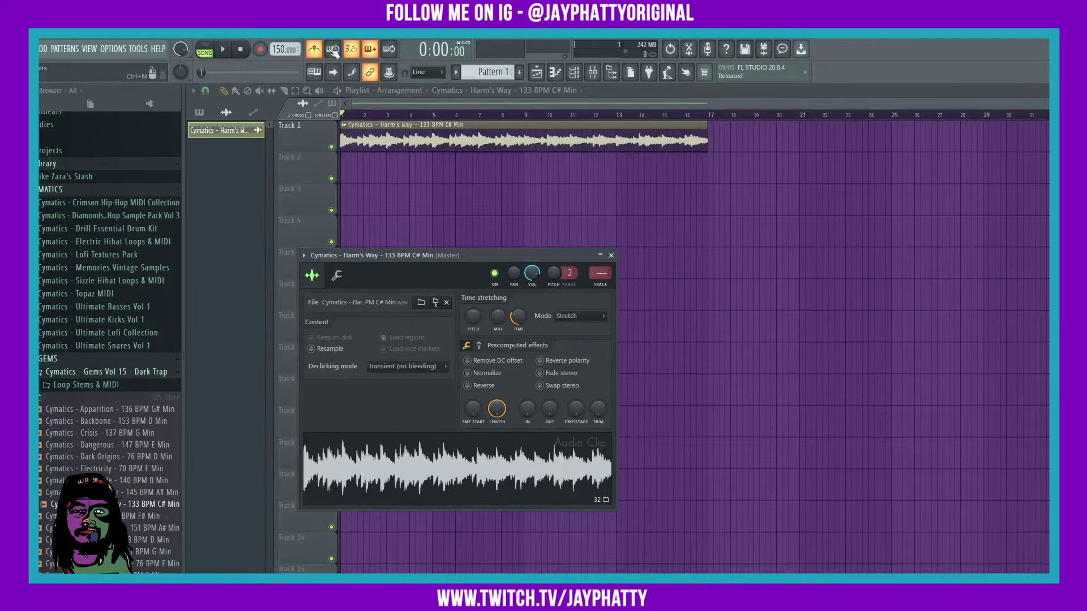
Step: Close the clip's channel settings and play the stretched clip against the metronome
{"action": "left_click", "coordinate": [468, 211]}
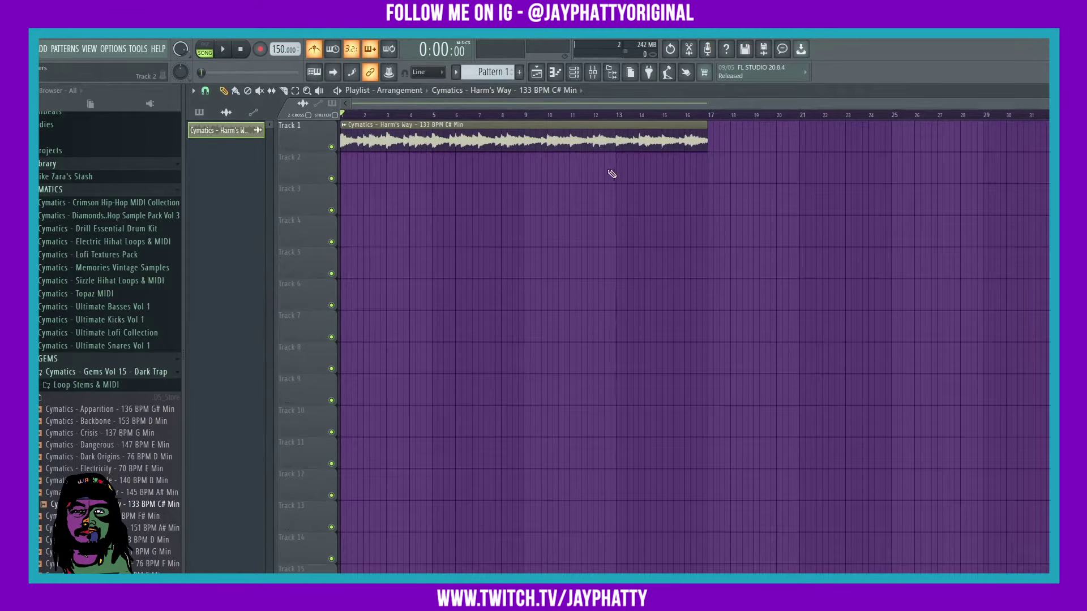
{"action": "key", "text": "space"}
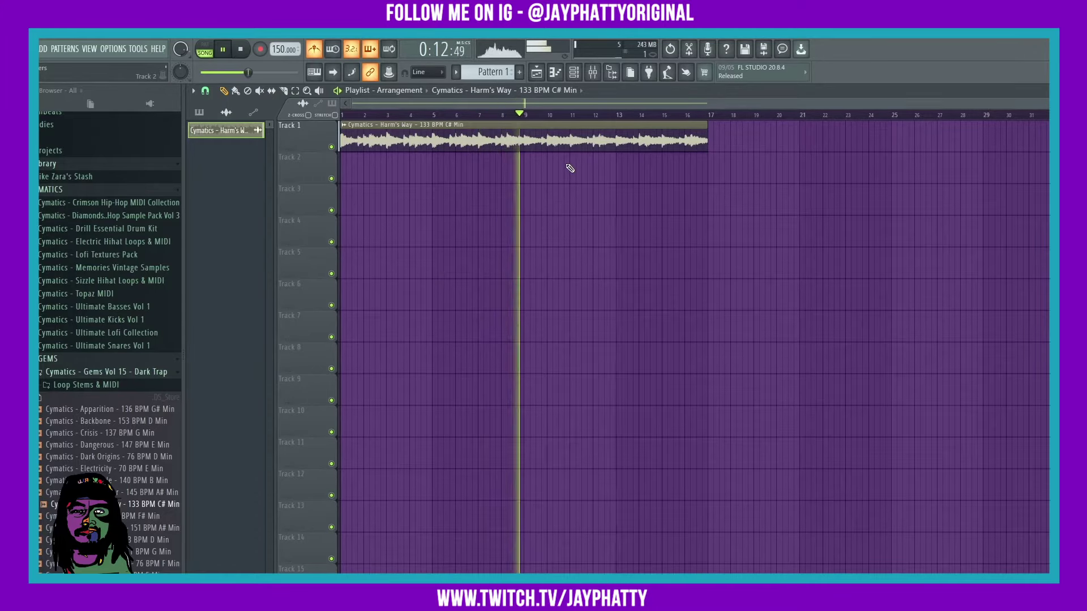
{"action": "key", "text": "space"}
Step: Reopen the clip's channel settings, switch the time-stretching mode to Stretch and back to Resample, and play the clip briefly
{"action": "double_click", "coordinate": [569, 141]}
{"action": "left_click", "coordinate": [579, 316]}
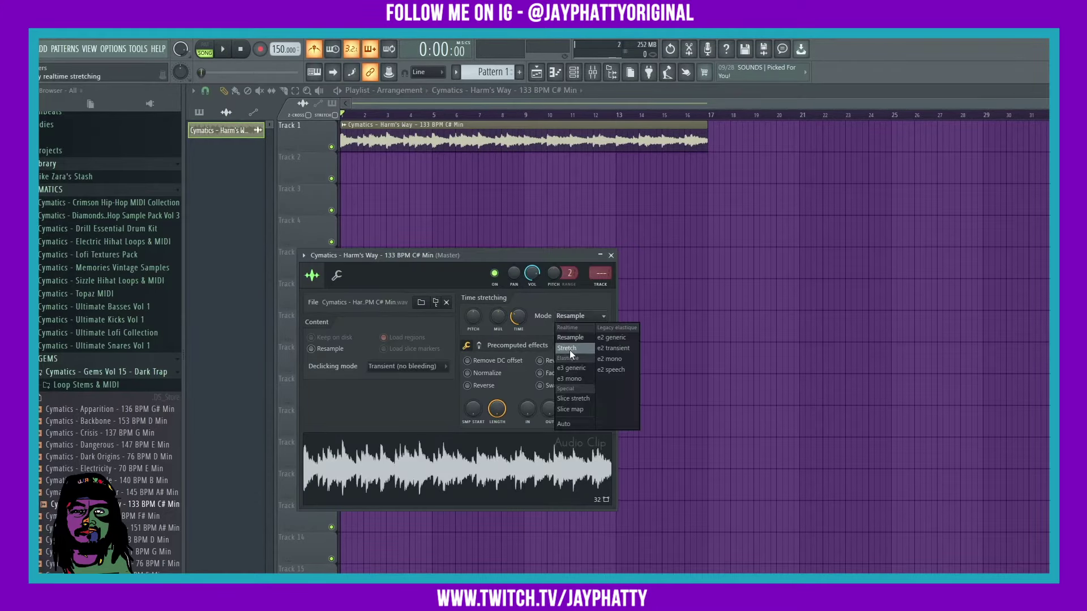
{"action": "left_click", "coordinate": [569, 348]}
{"action": "left_click", "coordinate": [599, 318]}
{"action": "left_click", "coordinate": [569, 337]}
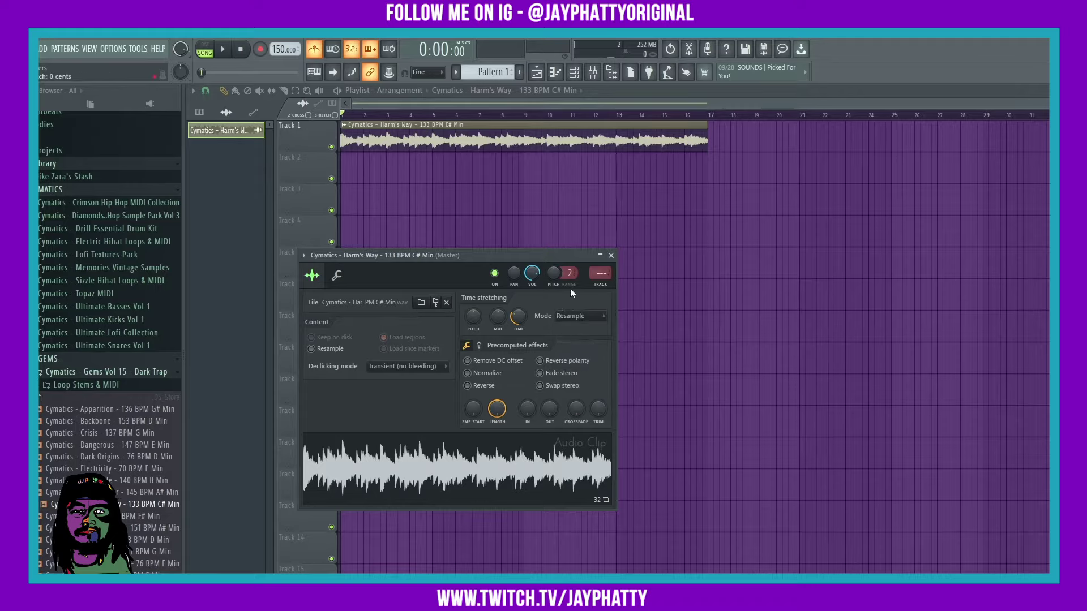
{"action": "key", "text": "space"}
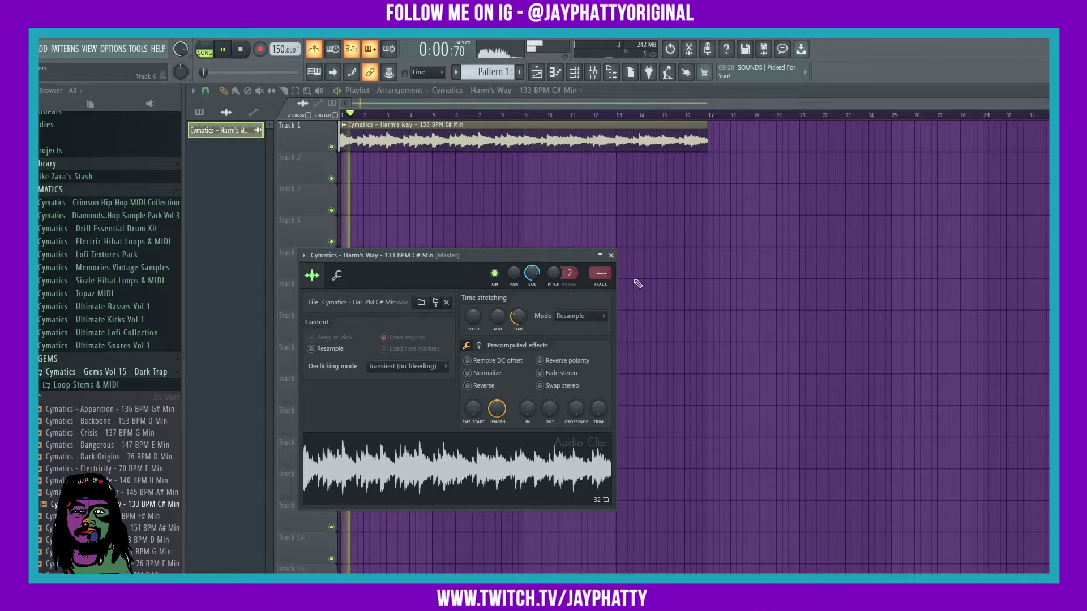
{"action": "key", "text": "space"}
Step: Set the clip's time-stretching mode to Stretch and reset its stretch time to 0:00:00
{"action": "left_click", "coordinate": [579, 316]}
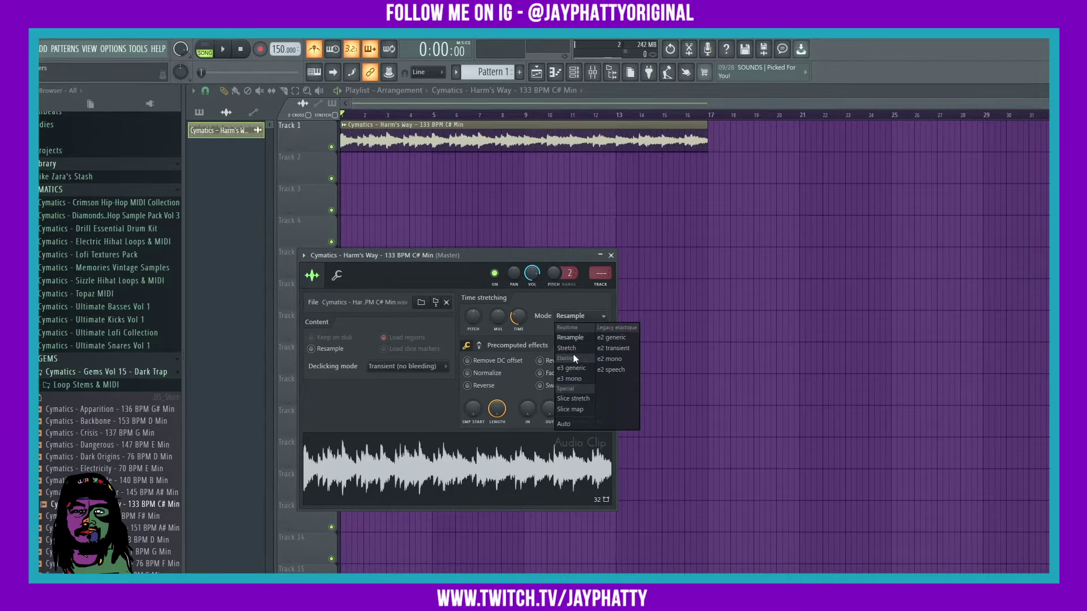
{"action": "left_click", "coordinate": [569, 351]}
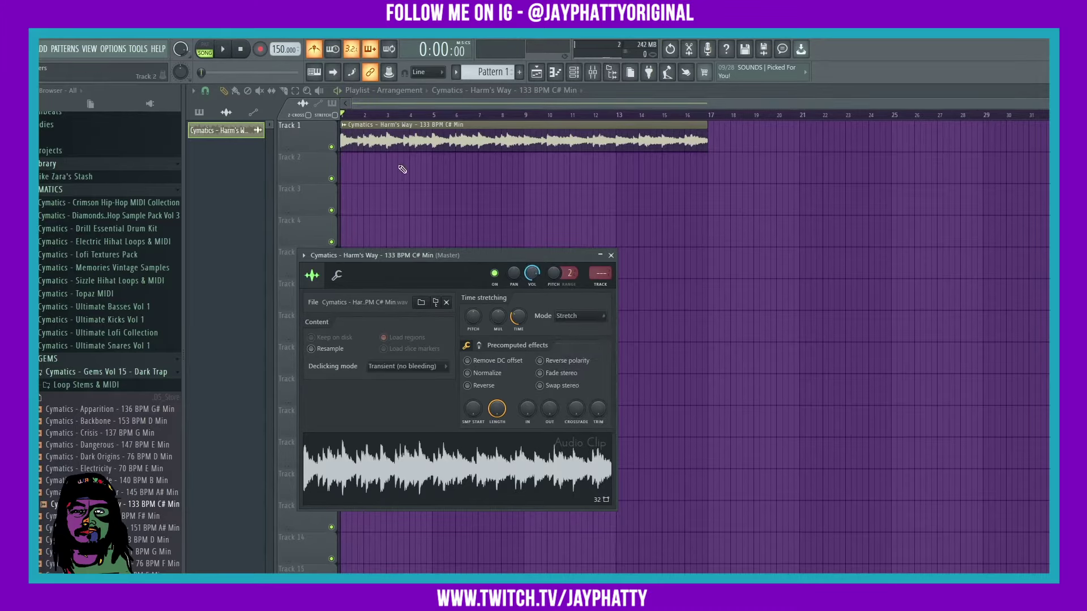
{"action": "right_click", "coordinate": [522, 318]}
{"action": "left_click", "coordinate": [537, 320]}
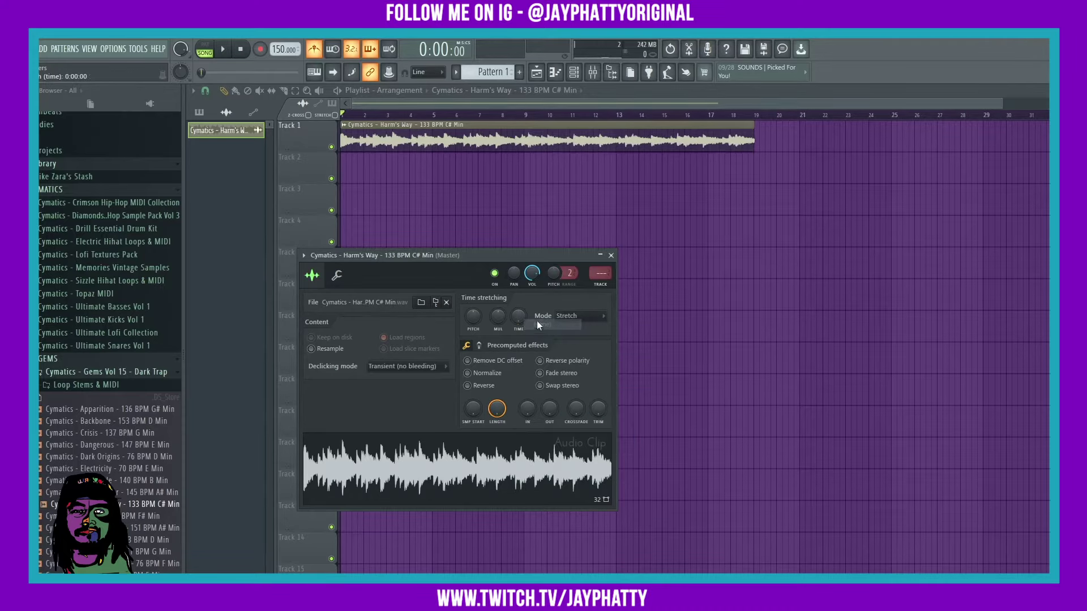
Step: Open the Harm's Way clip in Newtime for time-warping and move the editor window clear of the clip
{"action": "left_click", "coordinate": [343, 125]}
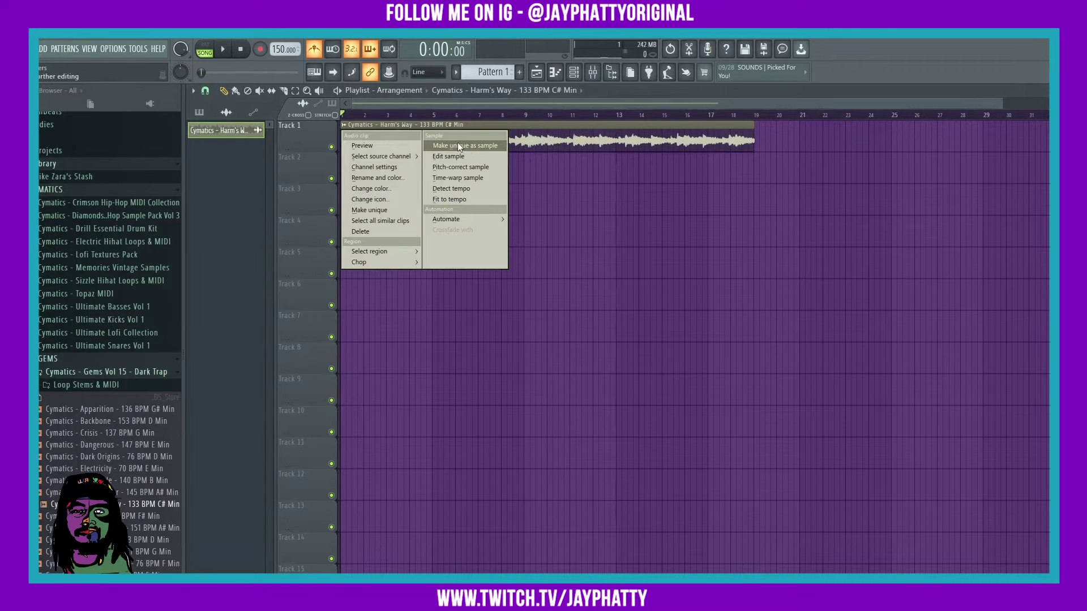
{"action": "left_click", "coordinate": [457, 177]}
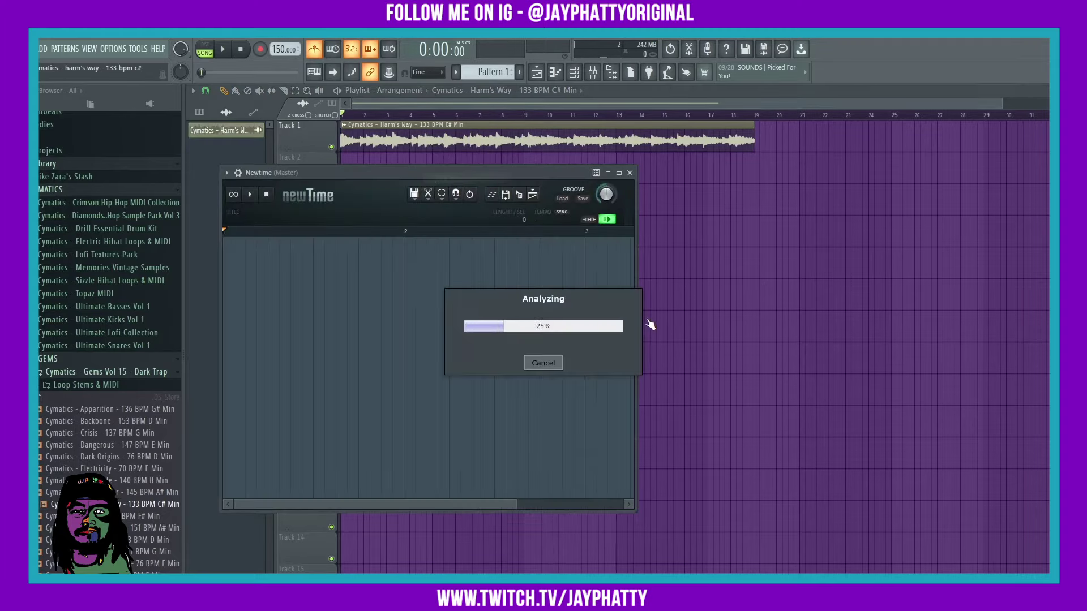
{"action": "left_click_drag", "start_coordinate": [361, 177], "coordinate": [504, 237]}
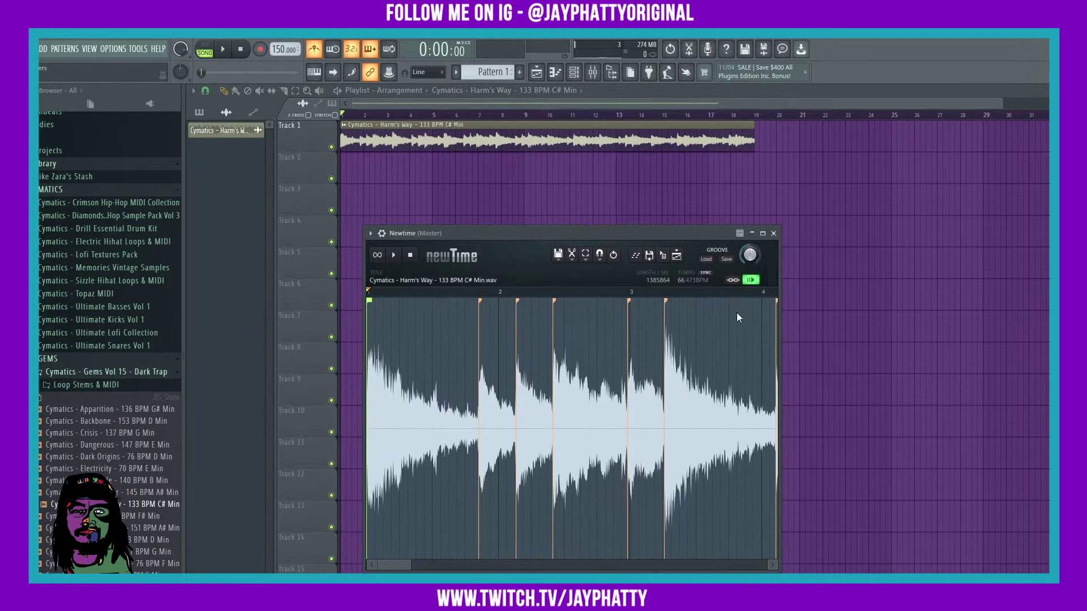
Step: Set the sample's tempo to 133 BPM in Newtime's sample properties
{"action": "left_click", "coordinate": [683, 281]}
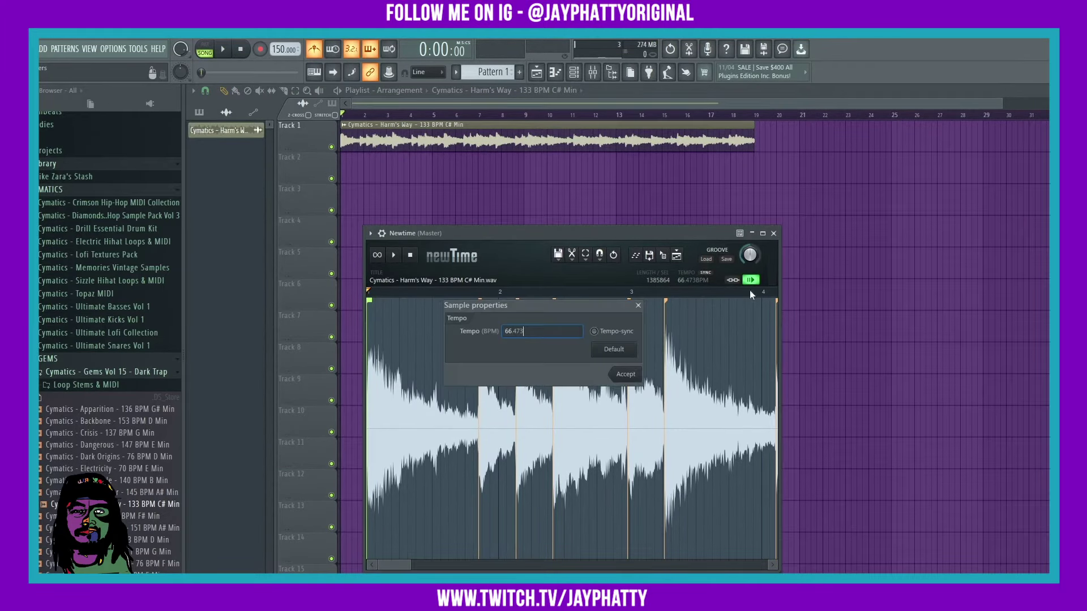
{"action": "left_click", "coordinate": [638, 305]}
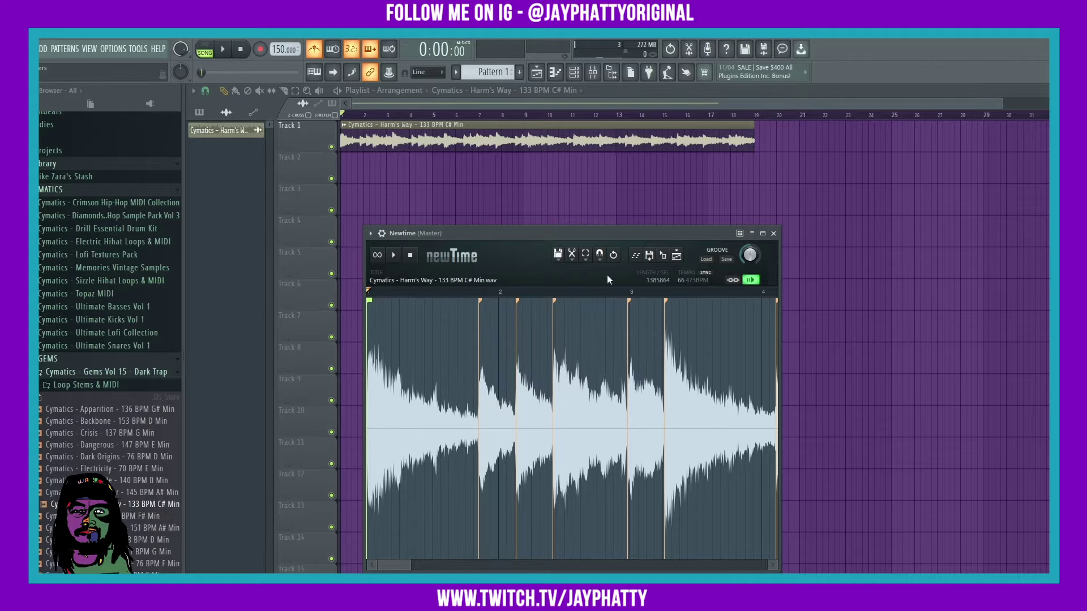
{"action": "left_click", "coordinate": [682, 279]}
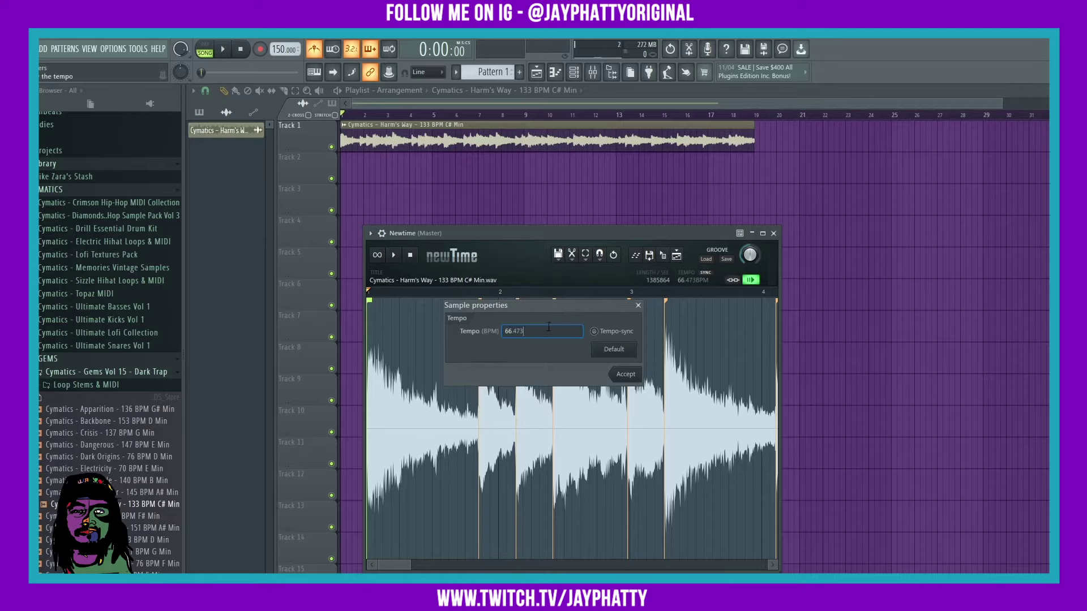
{"action": "type", "text": "133"}
{"action": "left_click", "coordinate": [625, 377]}
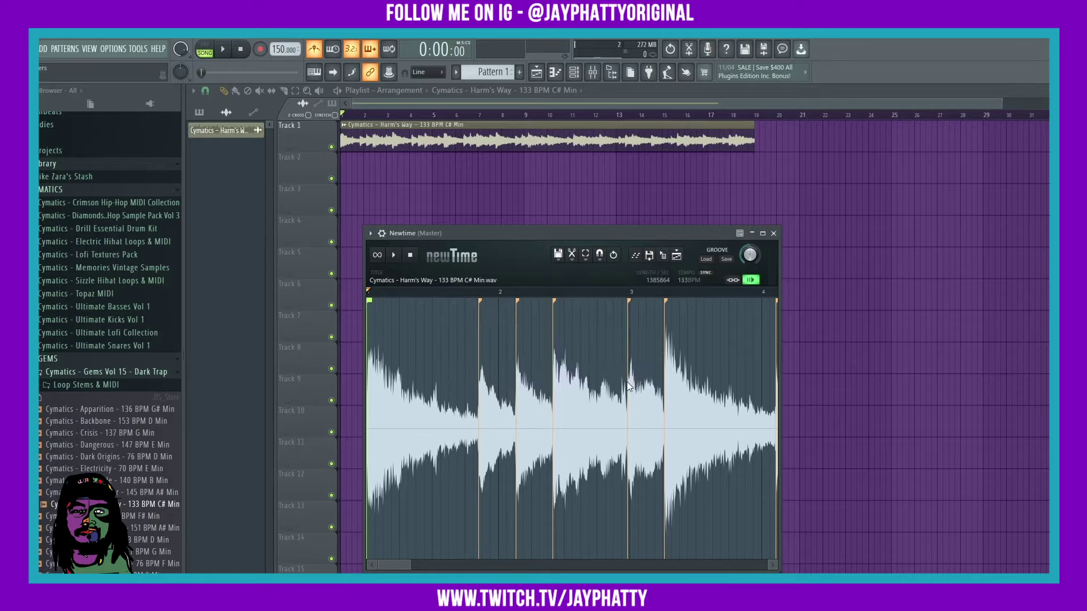
Step: Sync the sample to the project tempo in Newtime and place the warped audio at the start of Track 2
{"action": "left_click", "coordinate": [706, 274]}
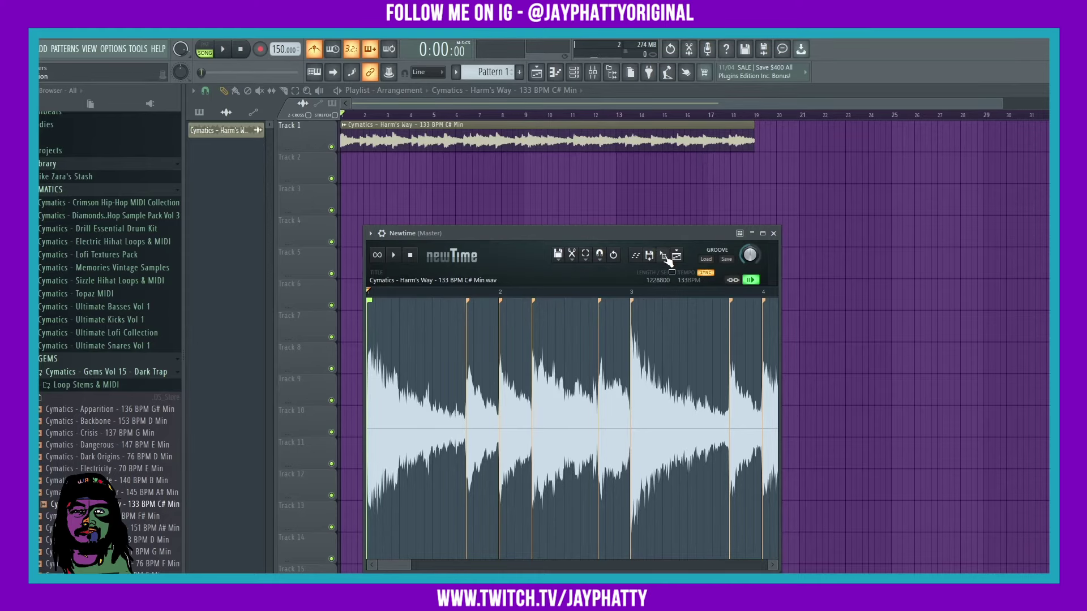
{"action": "left_click_drag", "start_coordinate": [663, 260], "coordinate": [342, 166]}
{"action": "left_click_drag", "start_coordinate": [697, 168], "coordinate": [697, 168]}
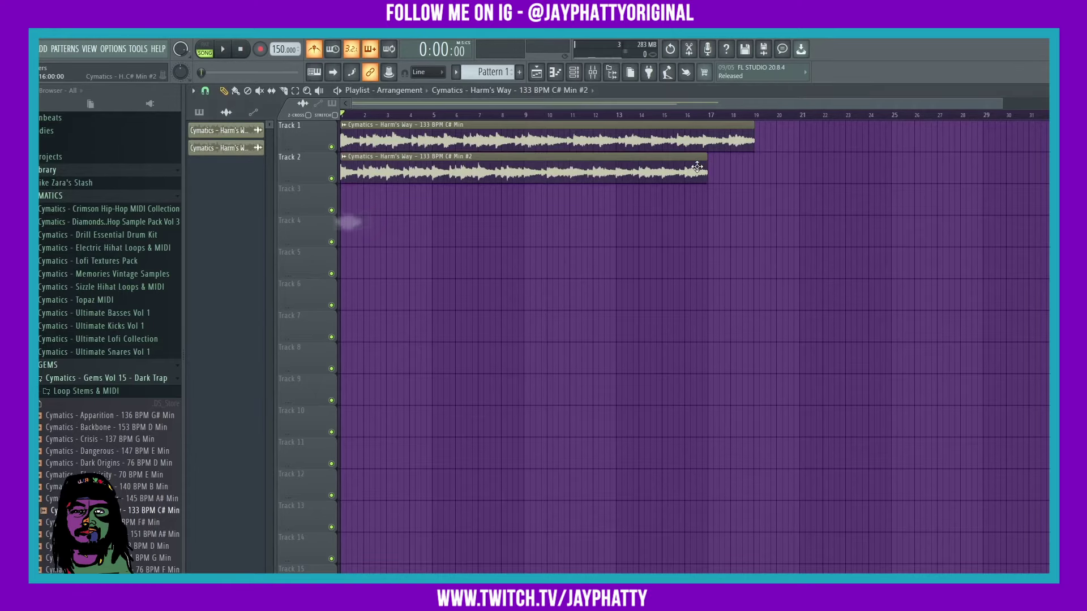
Step: Mute Track 1 and play the warped clip on Track 2 briefly
{"action": "left_click", "coordinate": [331, 147]}
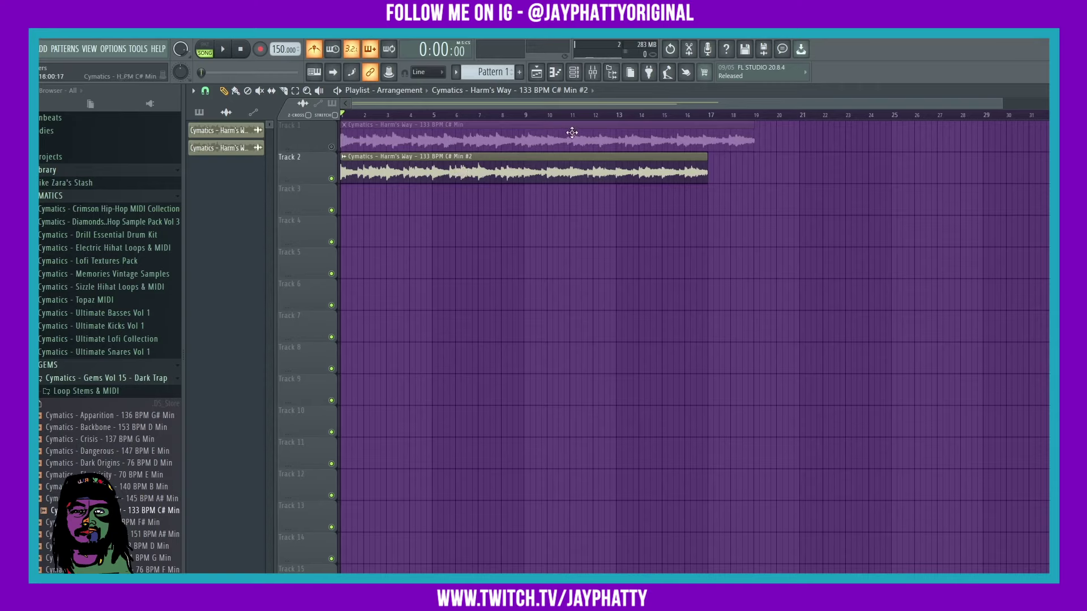
{"action": "key", "text": "space"}
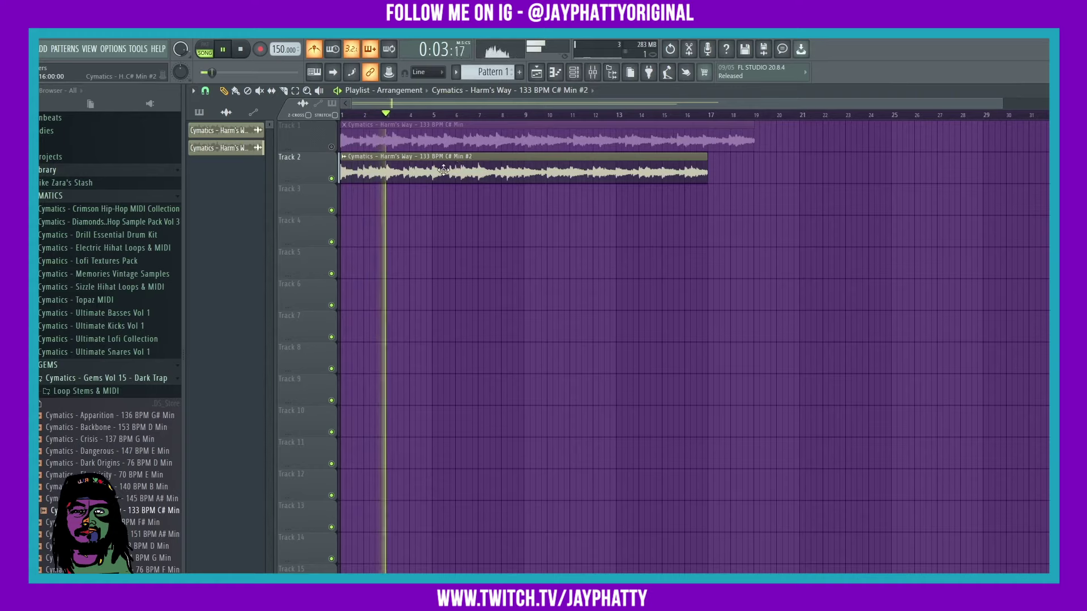
{"action": "key", "text": "space"}
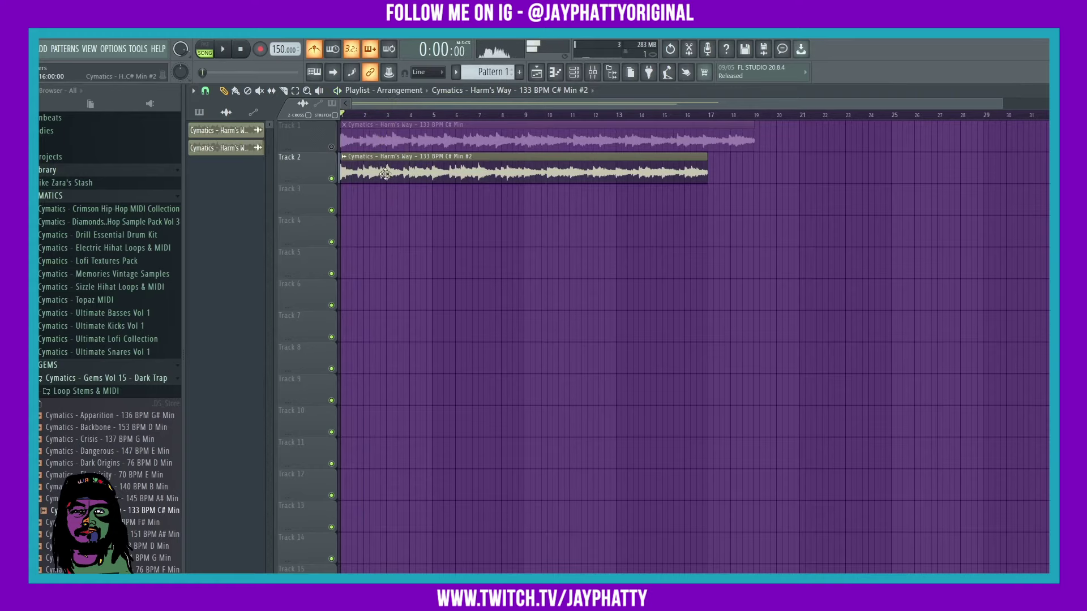
Step: Delete the warped clip from Track 2 and unmute Track 1
{"action": "right_click", "coordinate": [340, 172]}
{"action": "left_click", "coordinate": [331, 147]}
Step: Adjust the stretch time in the Track 1 clip's channel settings so the clip ends at bar 17, and open the time-stretching mode choices
{"action": "double_click", "coordinate": [651, 136]}
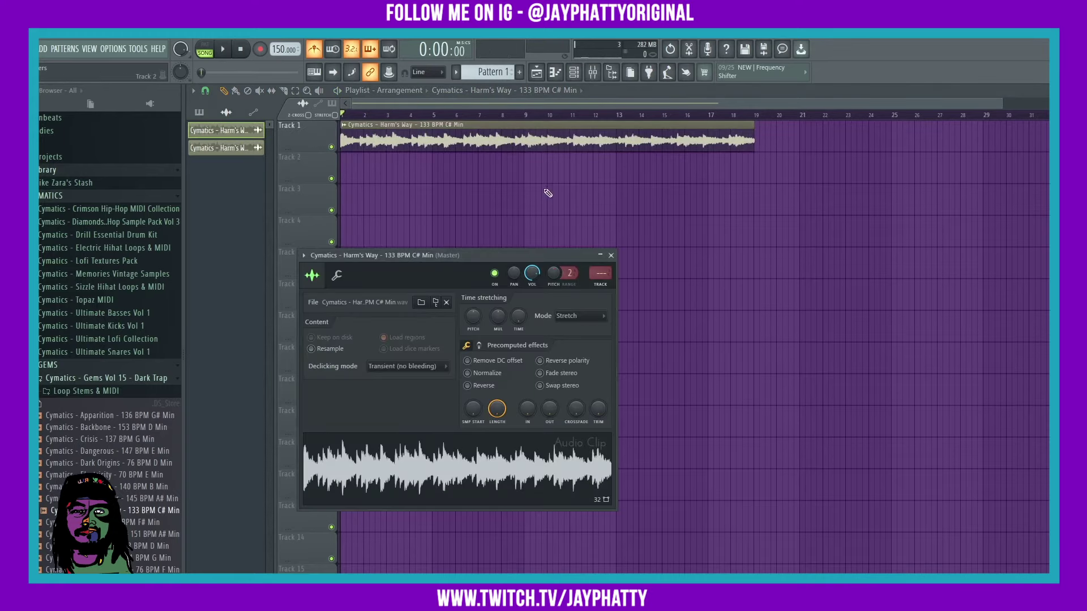
{"action": "left_click_drag", "start_coordinate": [518, 316], "coordinate": [518, 303]}
{"action": "left_click", "coordinate": [583, 316]}
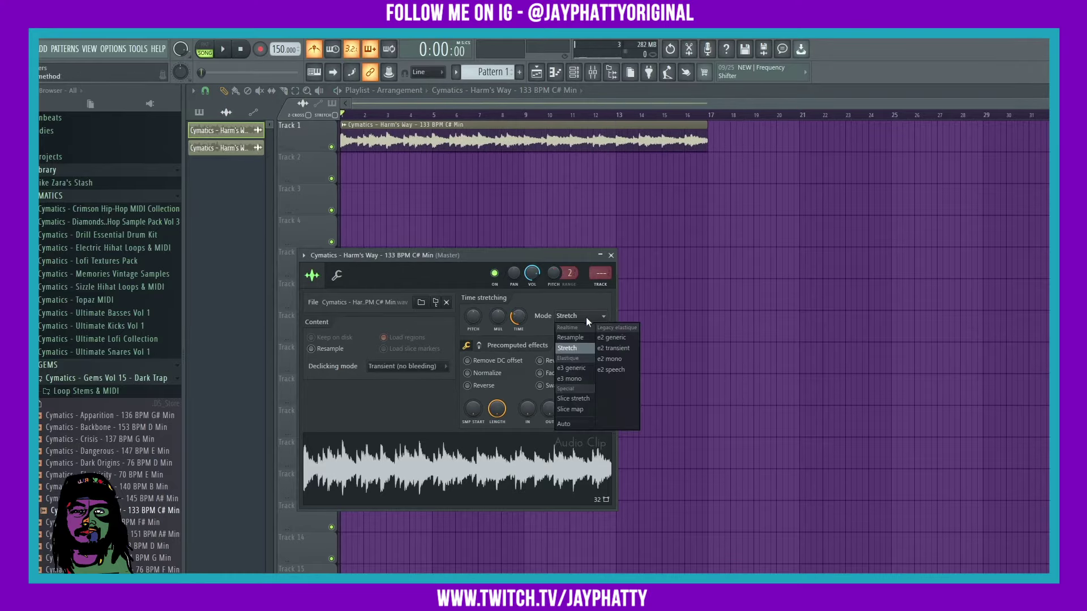